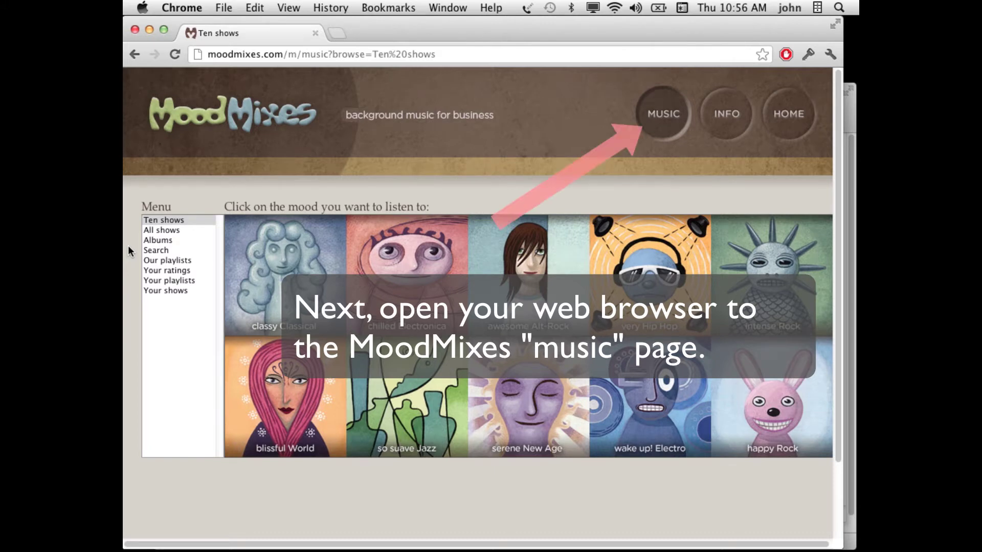
Step: Open Happy Rock episode 415 from MoodMixes' All shows list and pause its playback
click(186, 230)
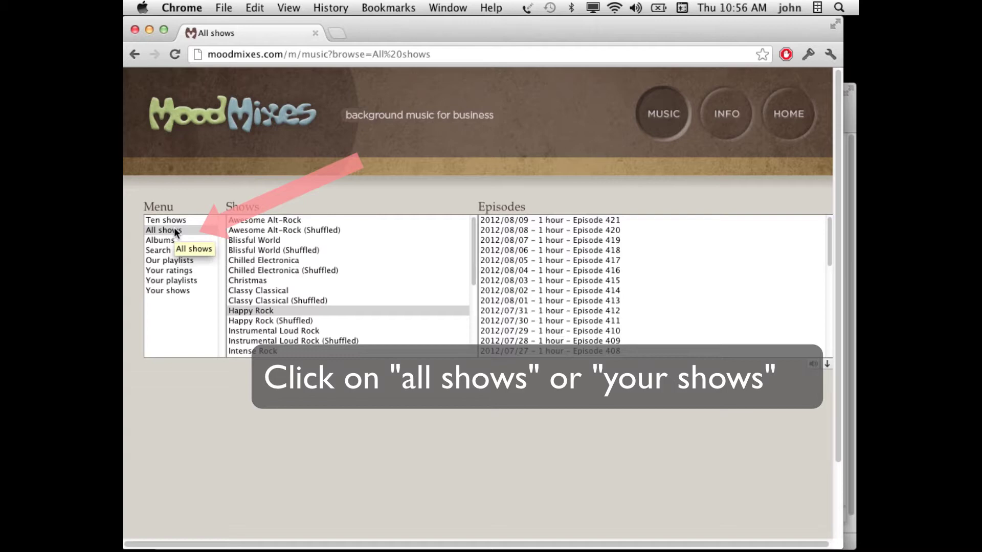
click(273, 312)
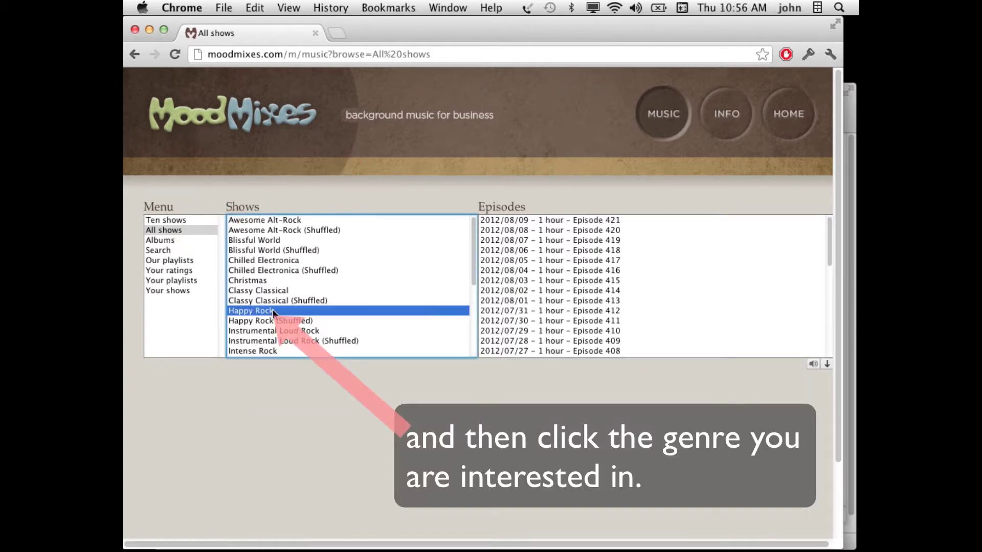
click(619, 279)
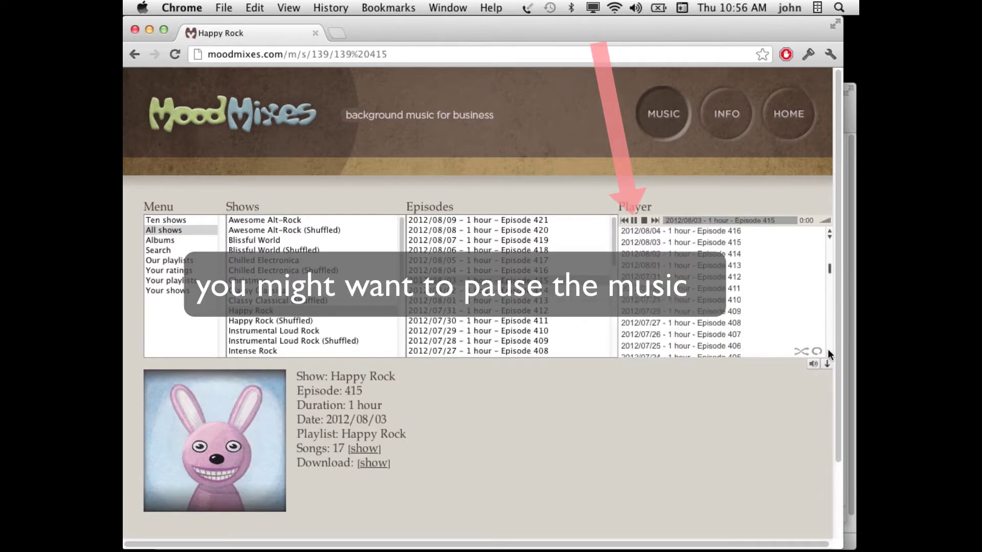
click(634, 221)
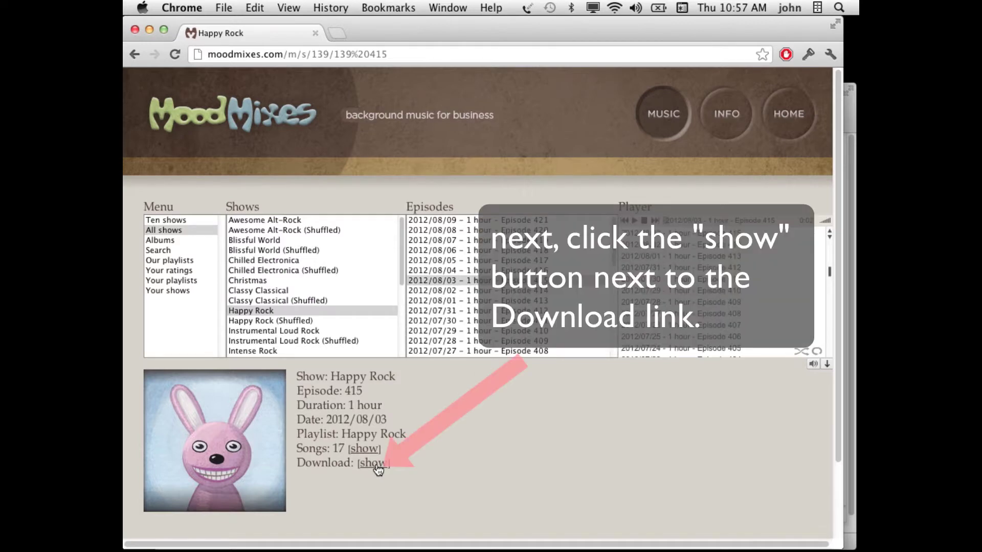
Step: Expand Happy Rock's Download options and its 'Add this show to your iPod/iPhone' instructions
click(376, 465)
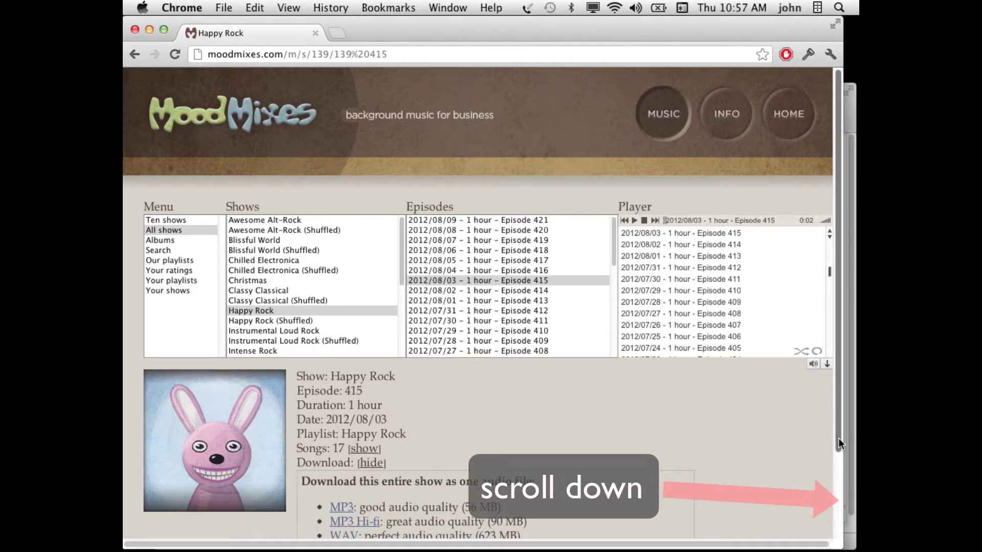
drag(838, 438, 833, 543)
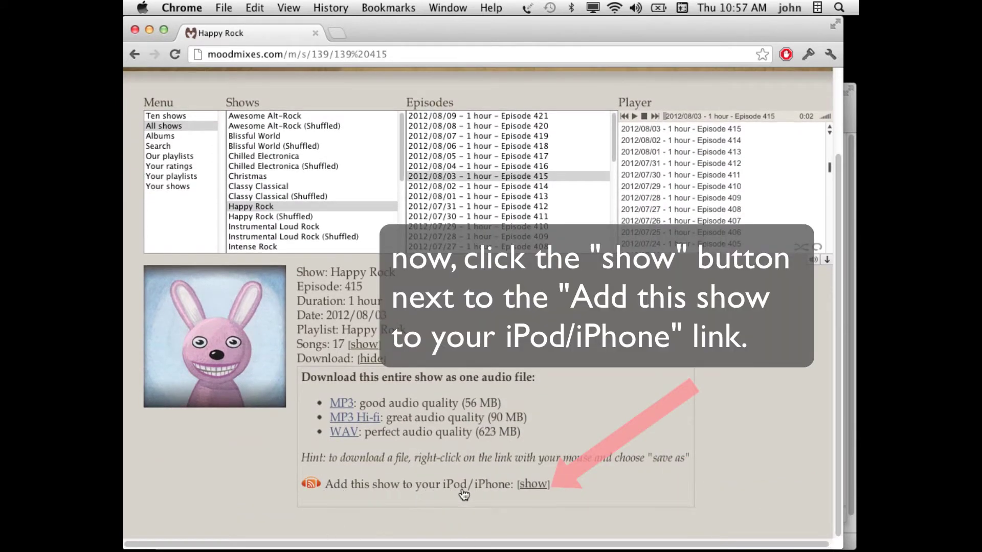
click(539, 490)
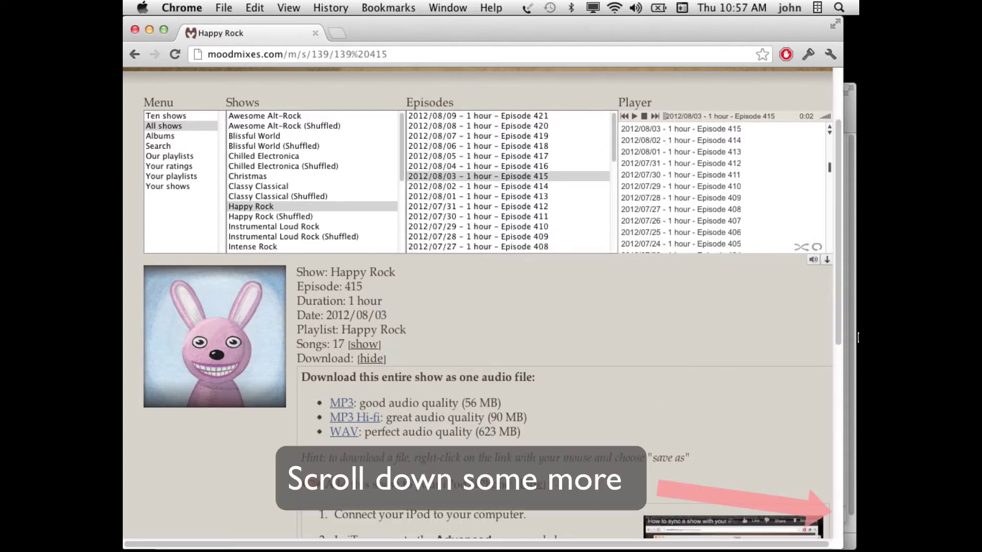
drag(838, 337, 841, 541)
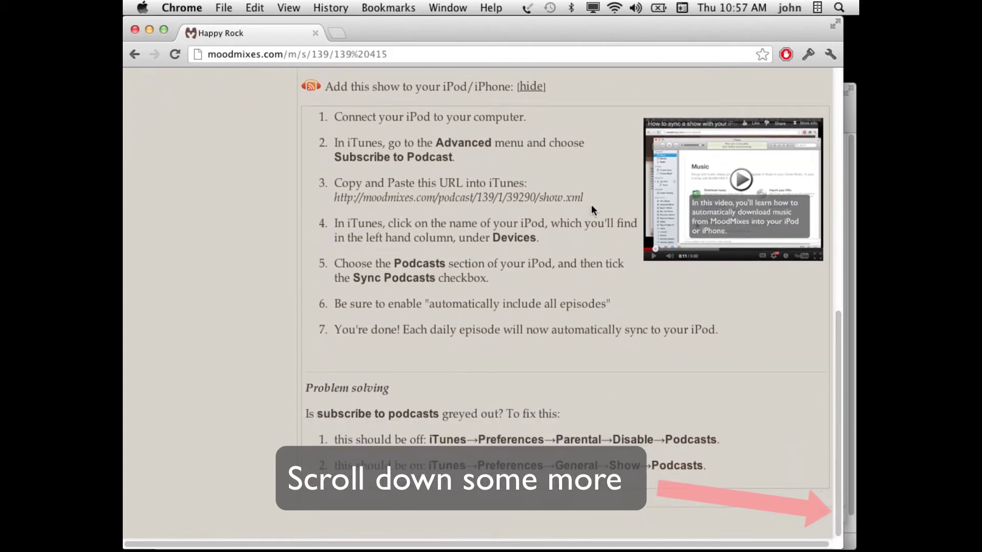
Step: Copy the step-3 podcast feed URL to the clipboard with Edit > Copy
drag(584, 198, 333, 199)
click(254, 7)
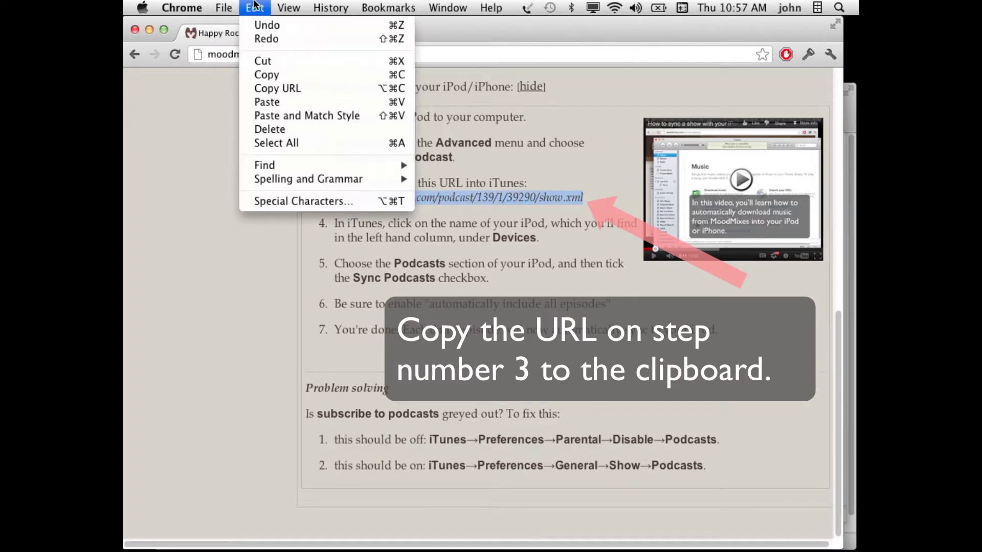
click(297, 75)
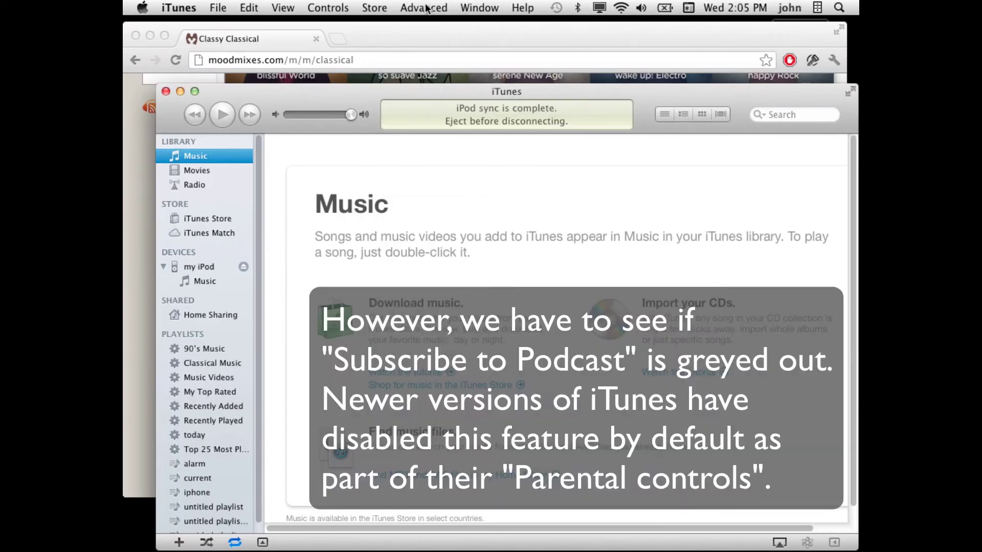
Step: In iTunes, find Subscribe to Podcast greyed out in the Advanced menu, then move to the iTunes menu
click(424, 8)
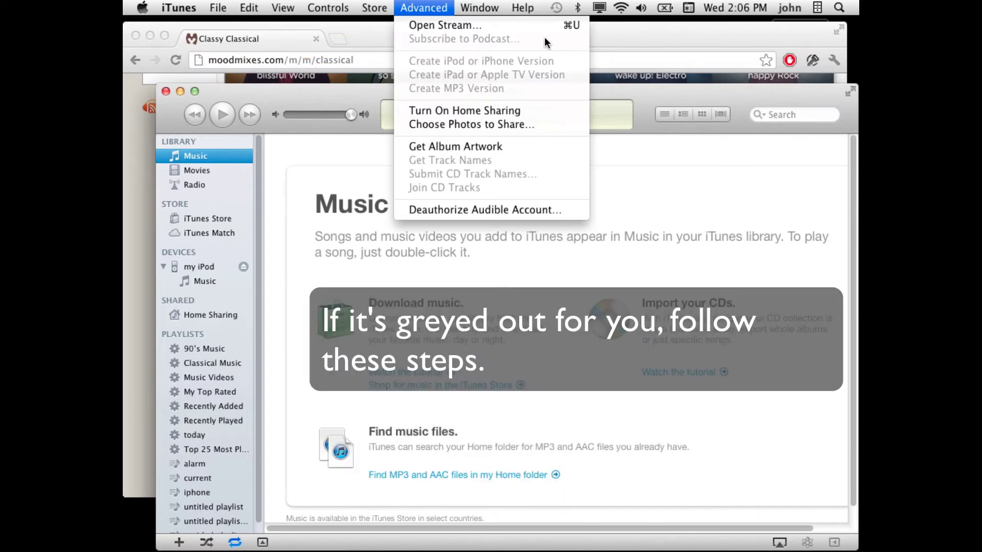
mouse_move(175, 7)
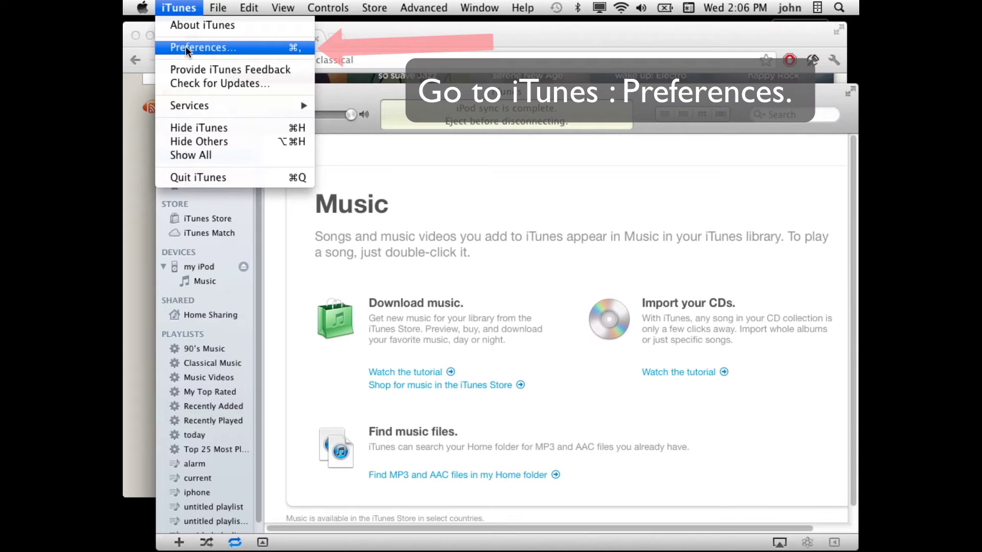
Step: In Preferences, lift the parental-controls block on podcasts and enable Podcasts as a library source
click(185, 46)
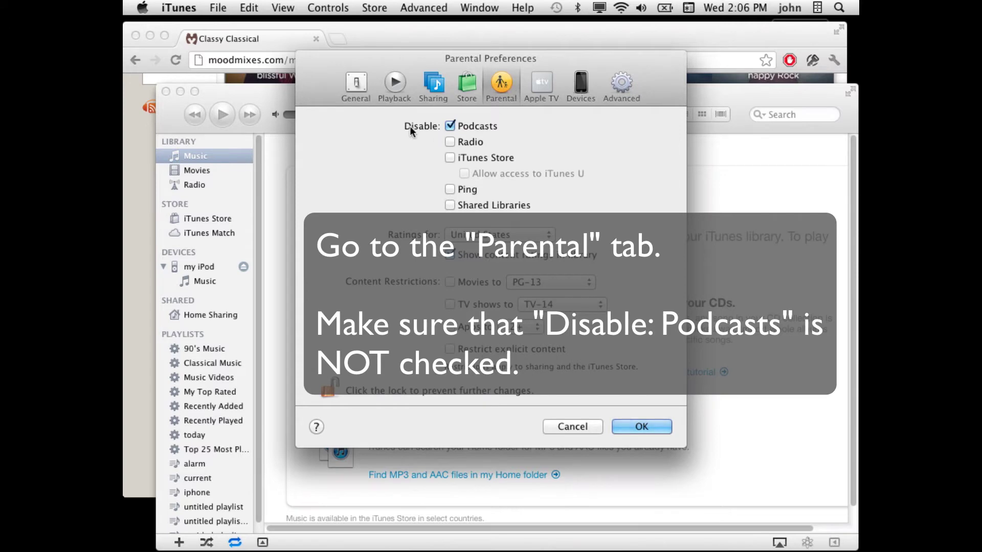
click(450, 125)
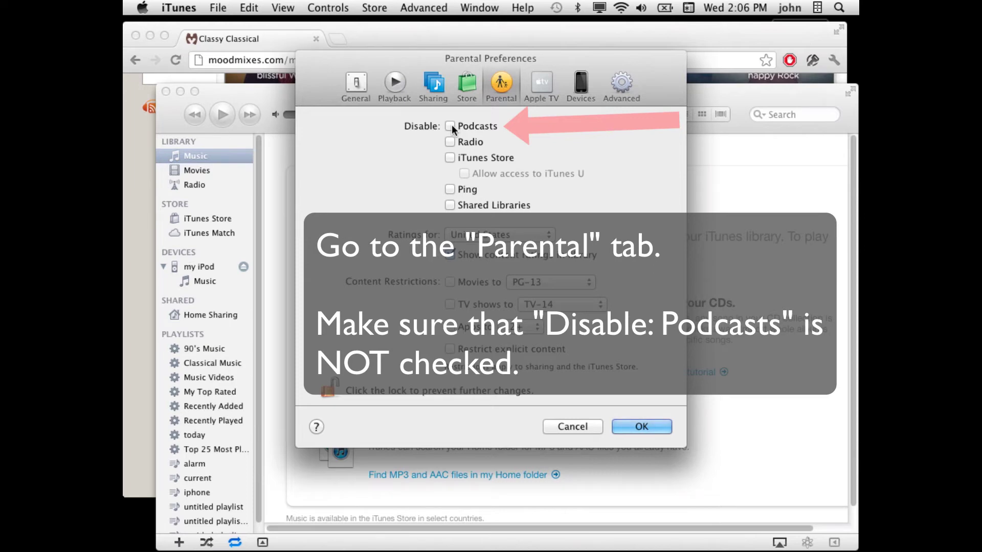
click(357, 86)
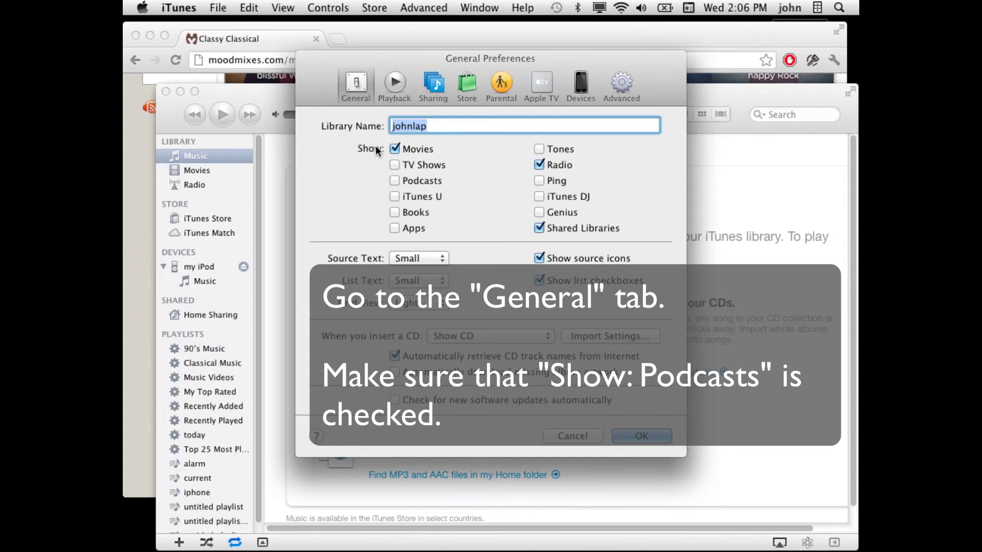
click(394, 181)
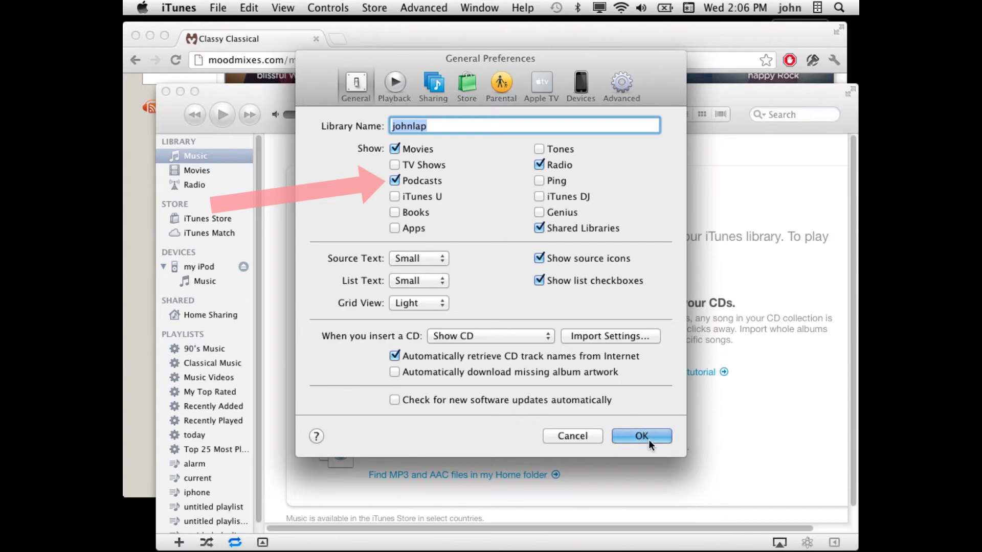
click(642, 436)
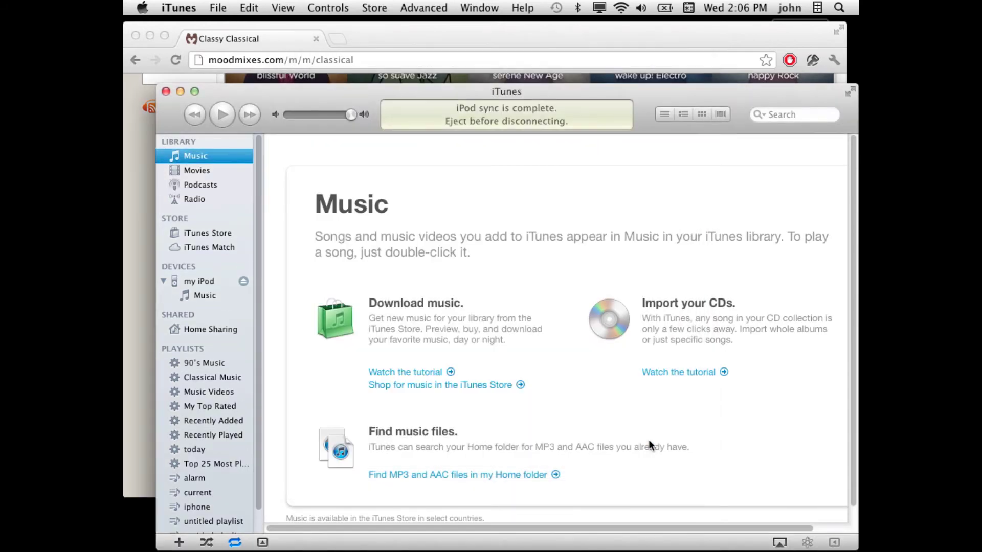
Step: Subscribe to the pasted MoodMixes feed URL via Advanced > Subscribe to Podcast
click(414, 7)
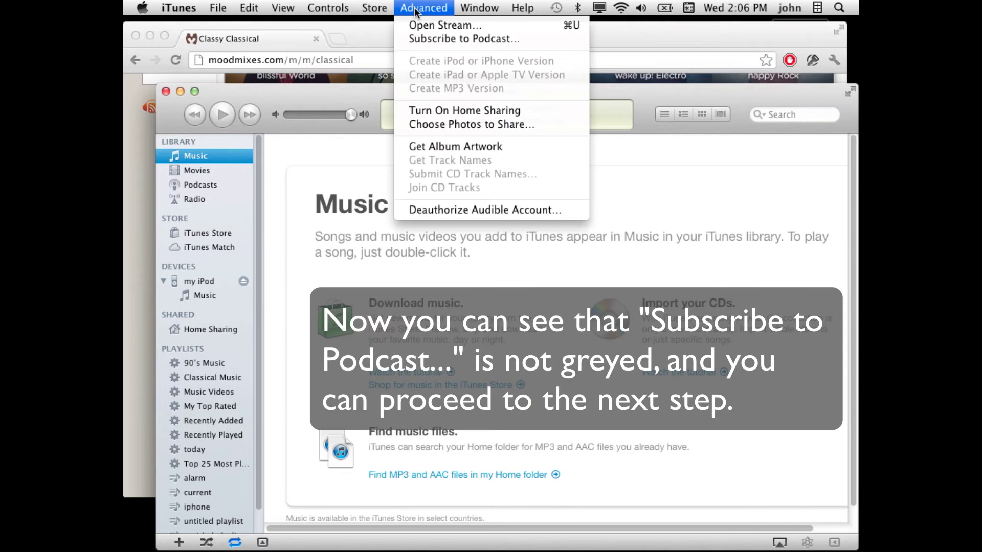
click(545, 44)
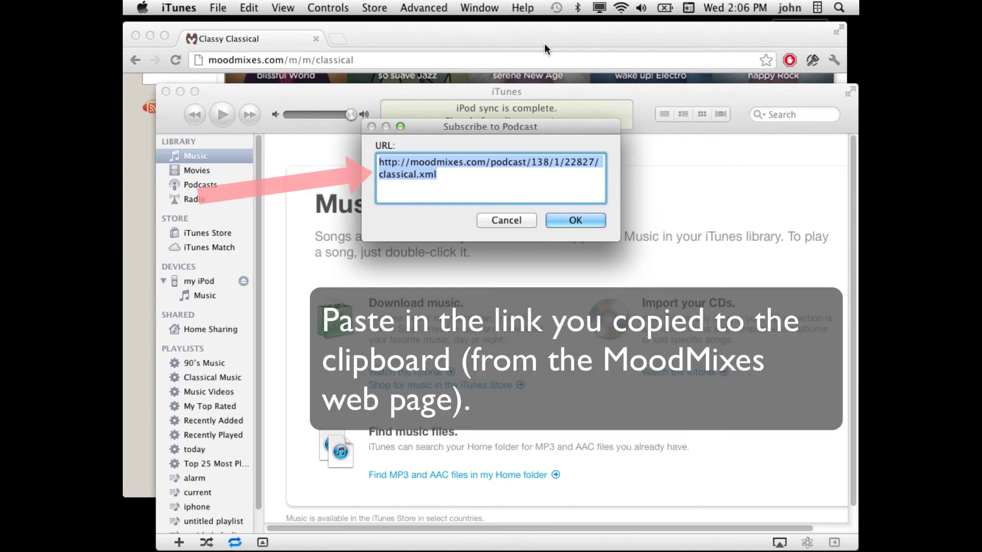
key(super+v)
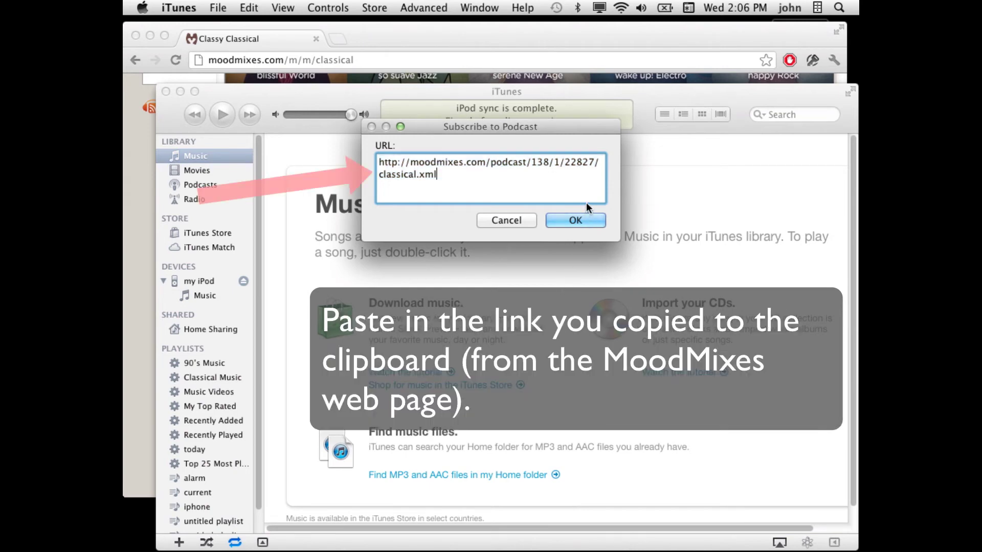
click(582, 221)
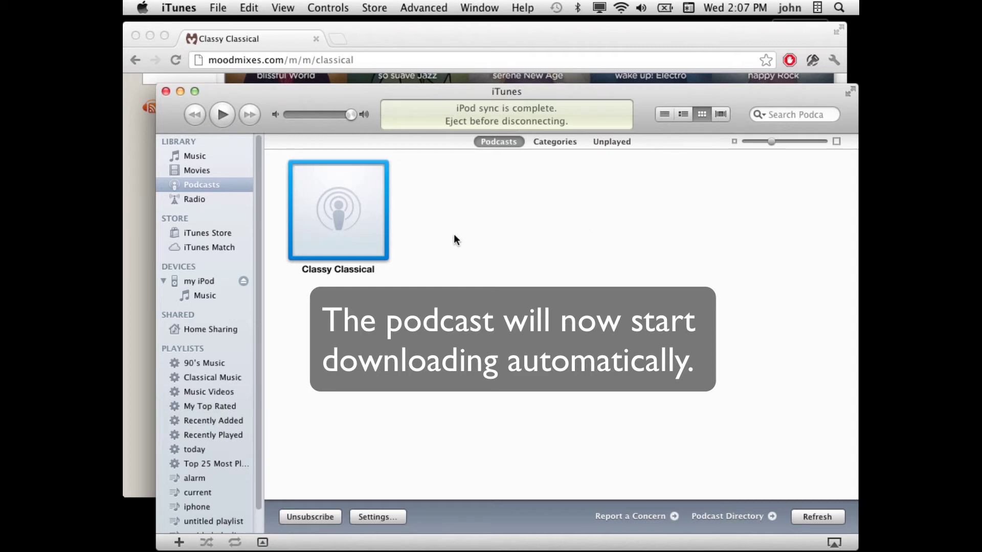
Step: On the iPod's Podcasts tab, enable Sync Podcasts with all episodes of all podcasts and apply
click(206, 280)
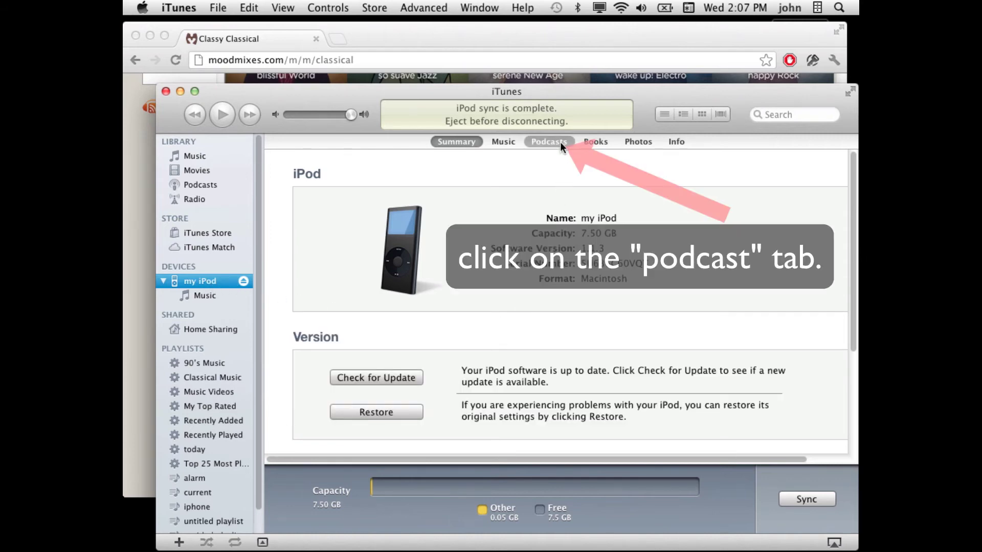
click(560, 142)
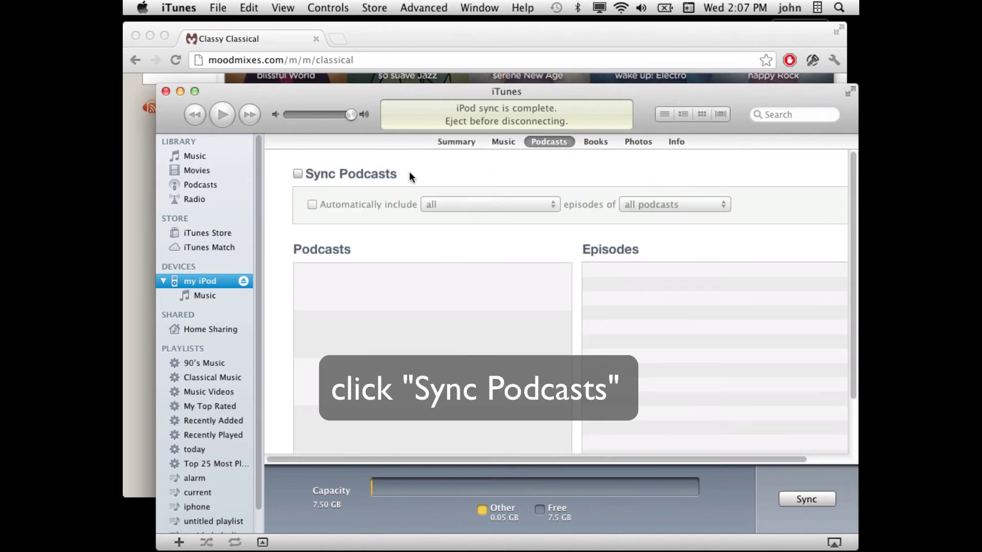
click(315, 174)
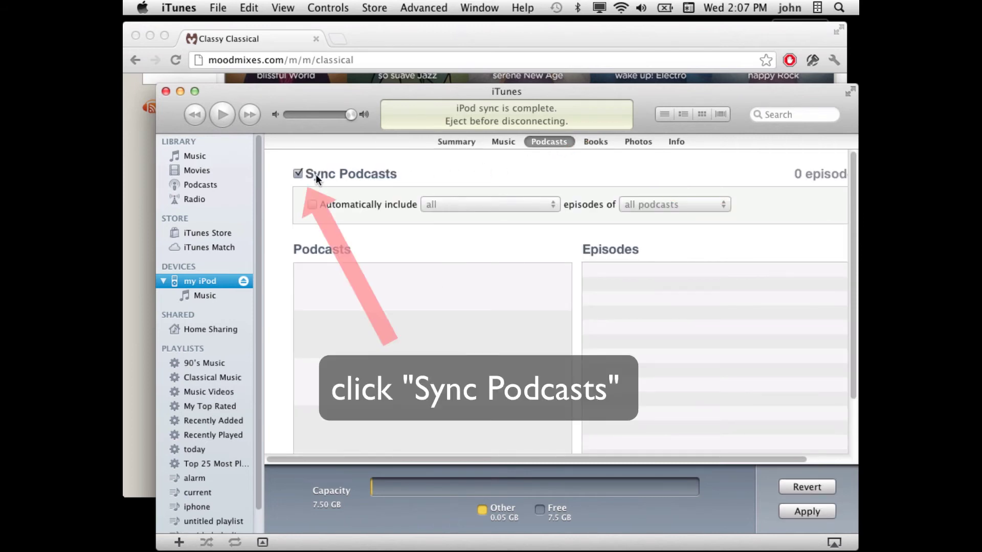
click(323, 203)
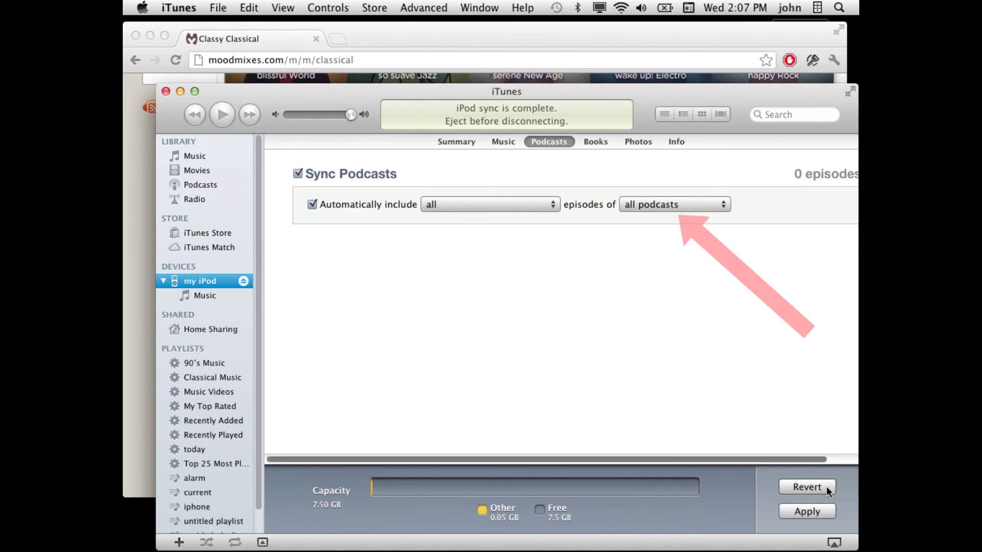
click(830, 513)
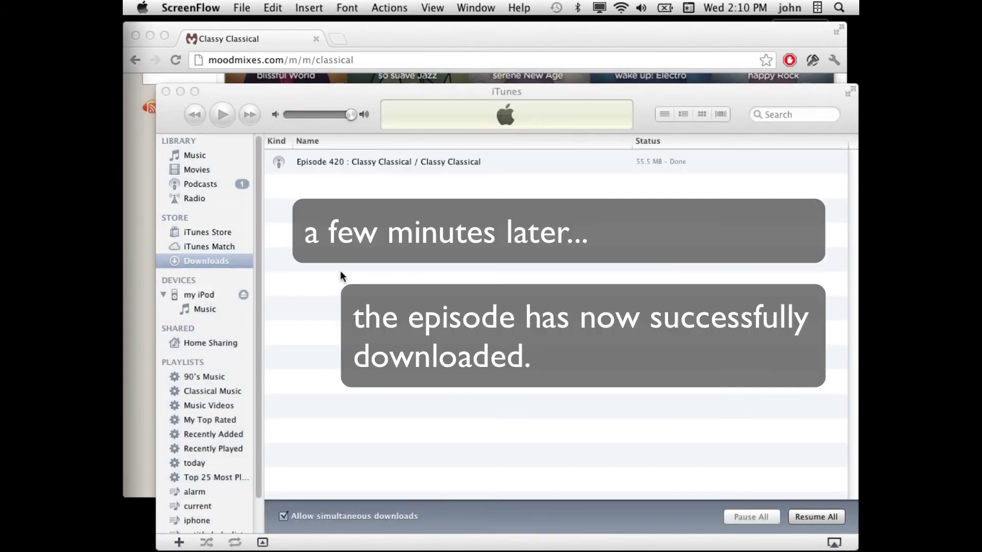
Step: View the subscribed podcasts, then sync 'my iPod' from its right-click menu
click(221, 185)
click(221, 185)
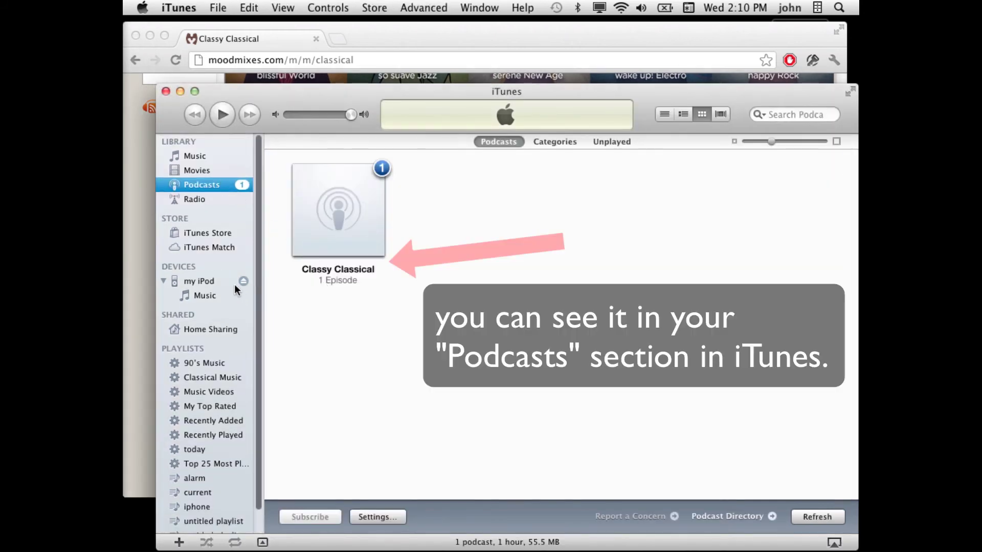
click(204, 281)
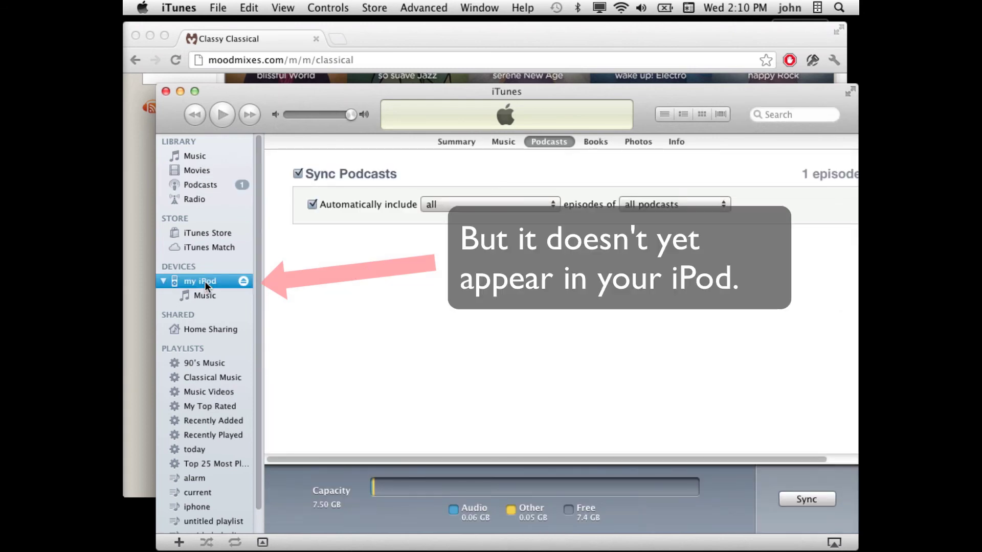
right_click(205, 281)
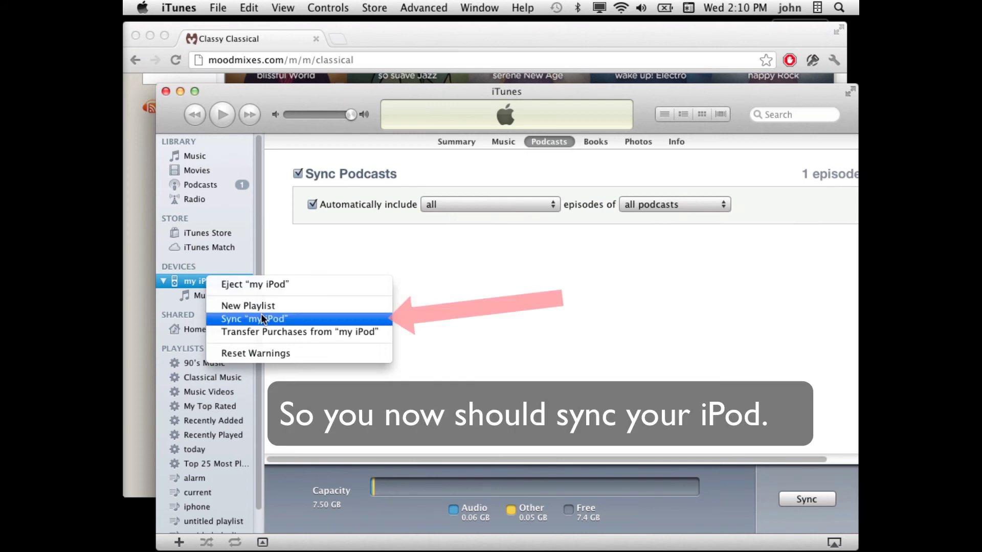
click(261, 318)
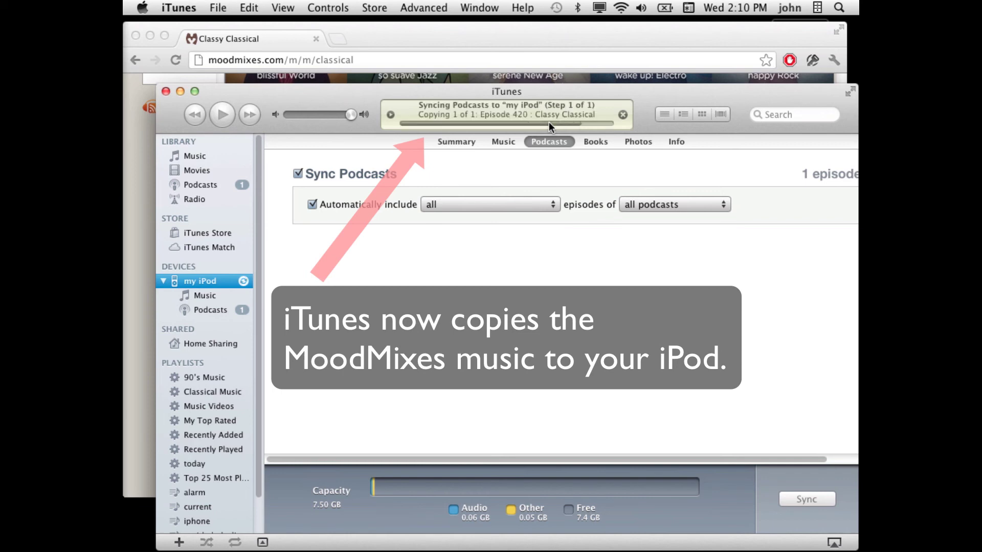
Step: Open the iPod's Podcasts list and expand Classy Classical to show Episode 420
click(207, 309)
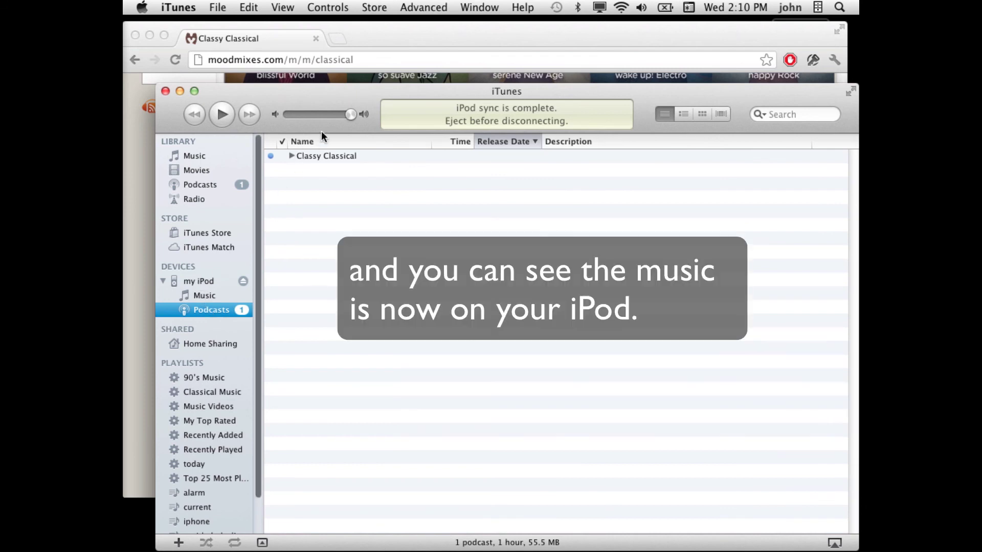
click(290, 155)
click(290, 156)
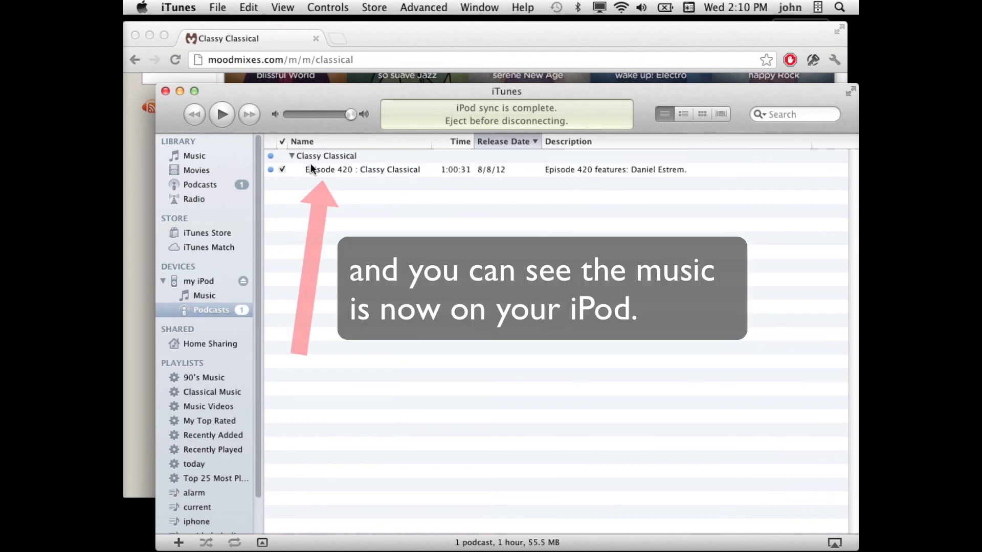